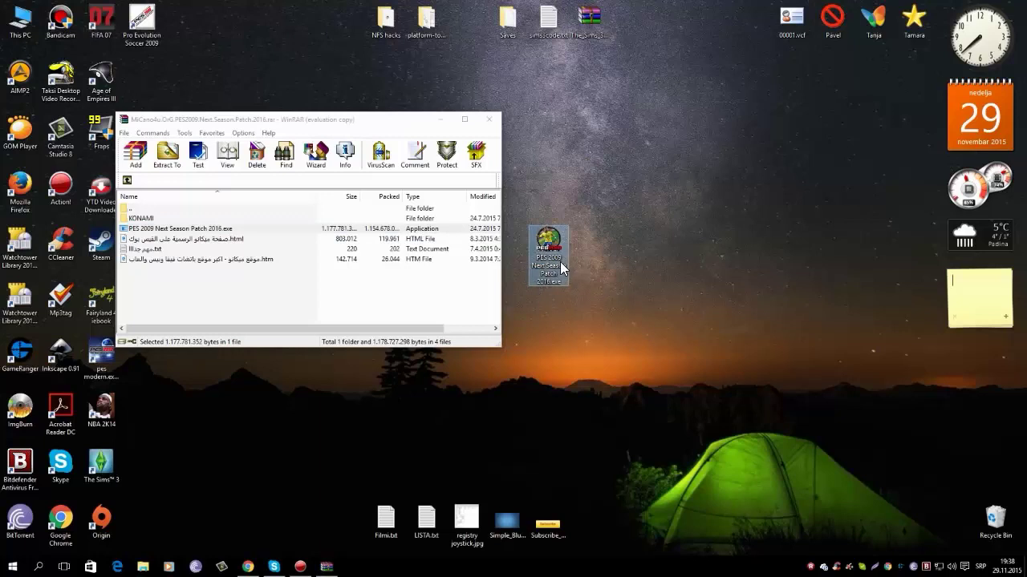
Launch the PES 2009 Next Season Patch 2016 installer past the security warning and minimize WinRAR.
double_click(560, 262)
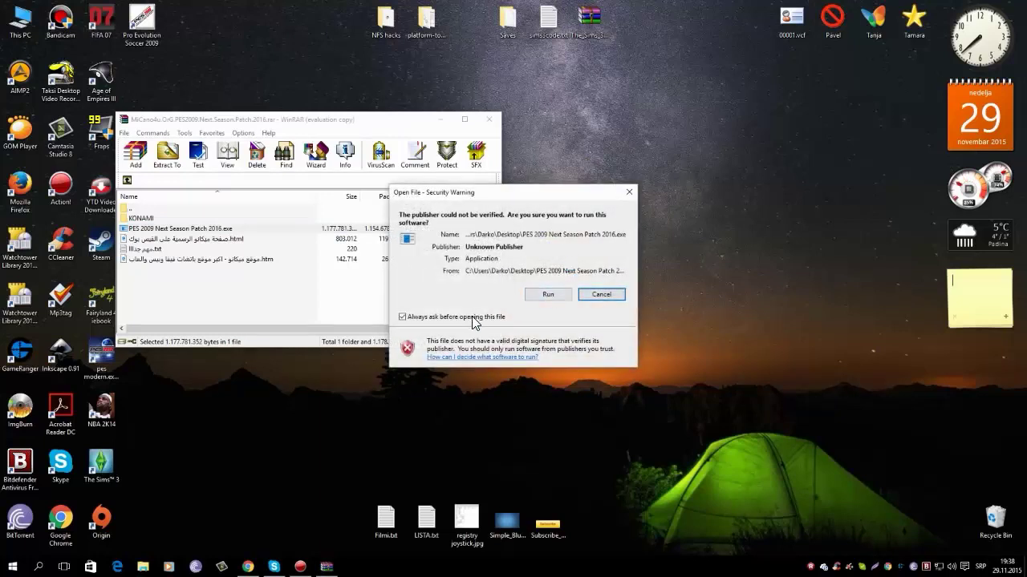
click(545, 294)
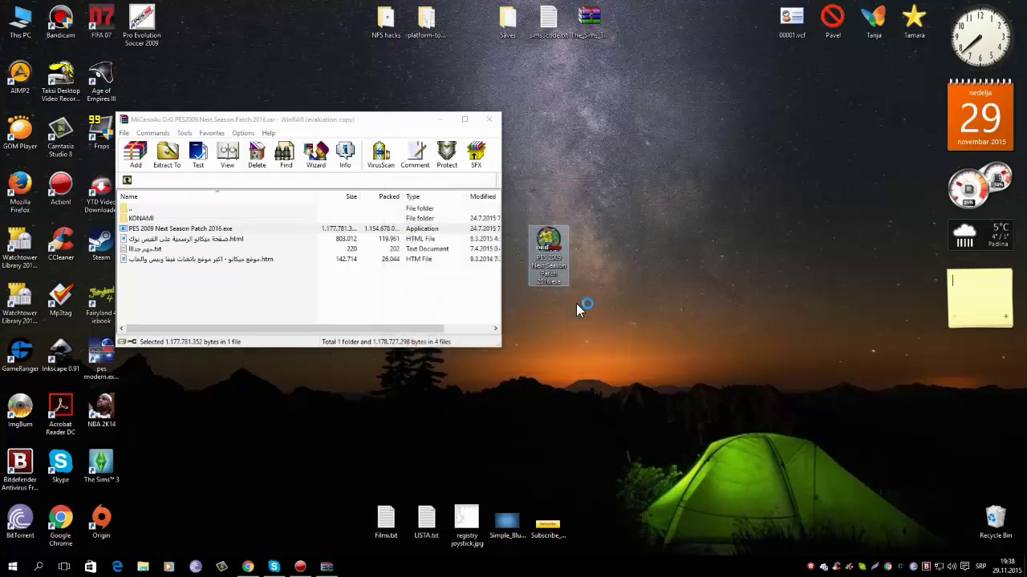
click(440, 119)
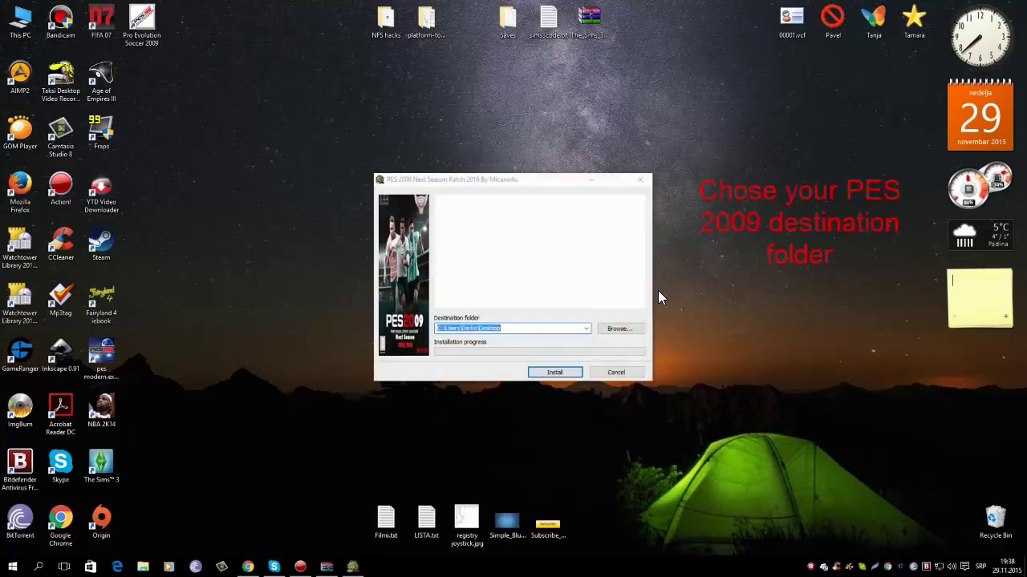
Open the destination folder browser and look through the user profile and Desktop folders.
click(613, 327)
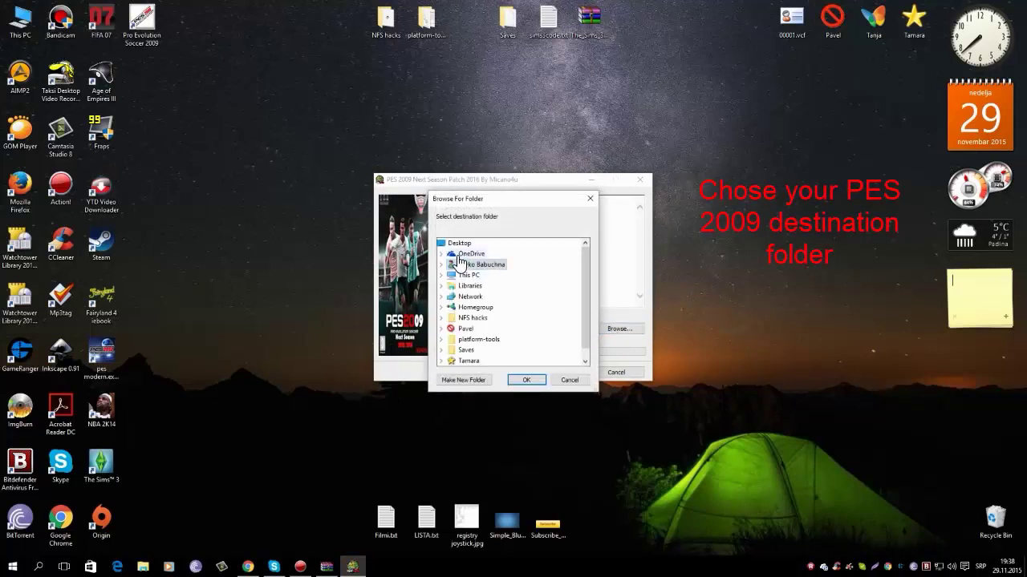
click(454, 265)
scroll(559, 322, down, 1)
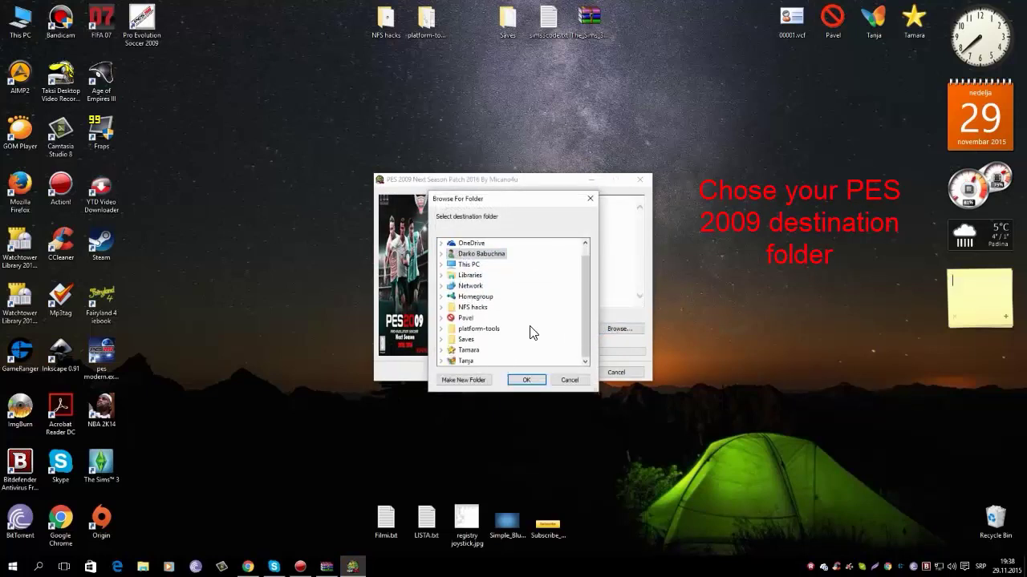
scroll(525, 337, up, 1)
click(455, 243)
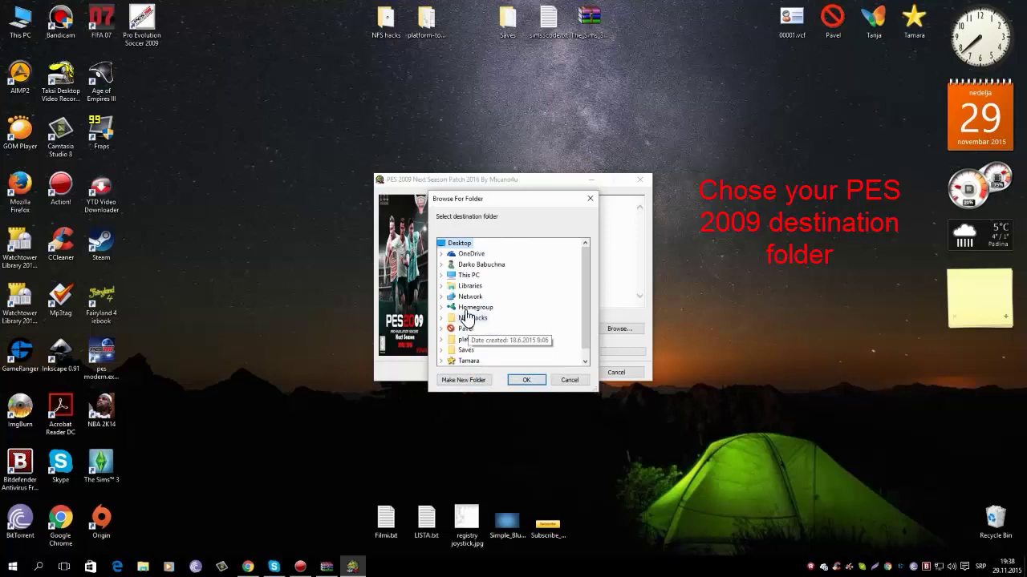
Choose D:\Program Files (x86)\Pro Evolution Soccer 2009 as the install destination.
click(470, 275)
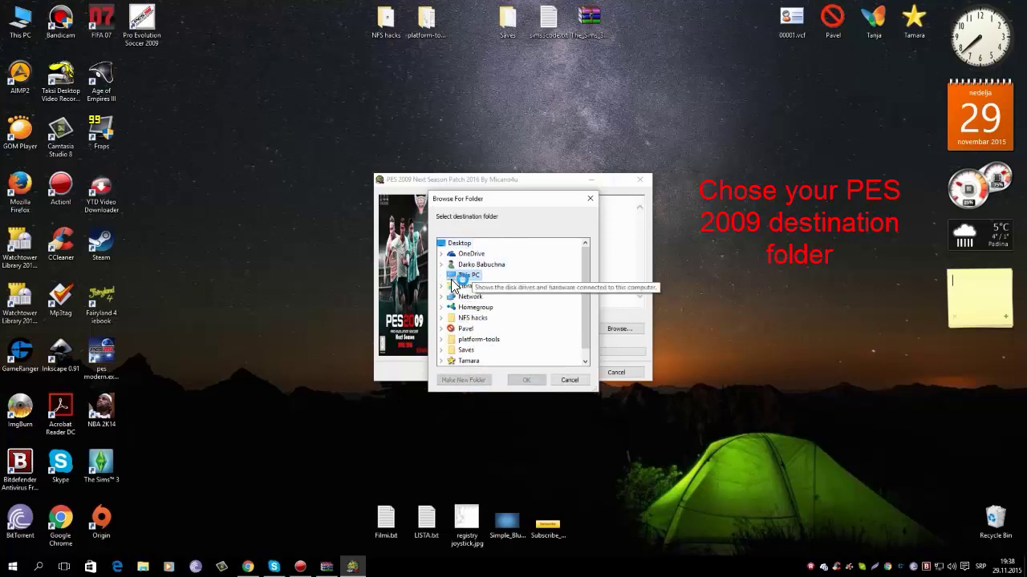
click(486, 349)
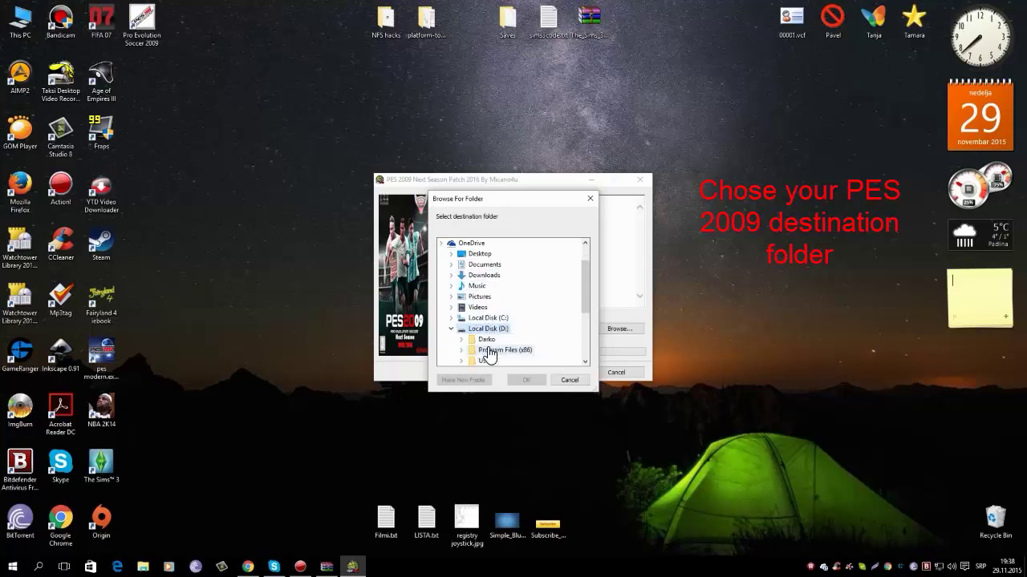
scroll(519, 357, down, 1)
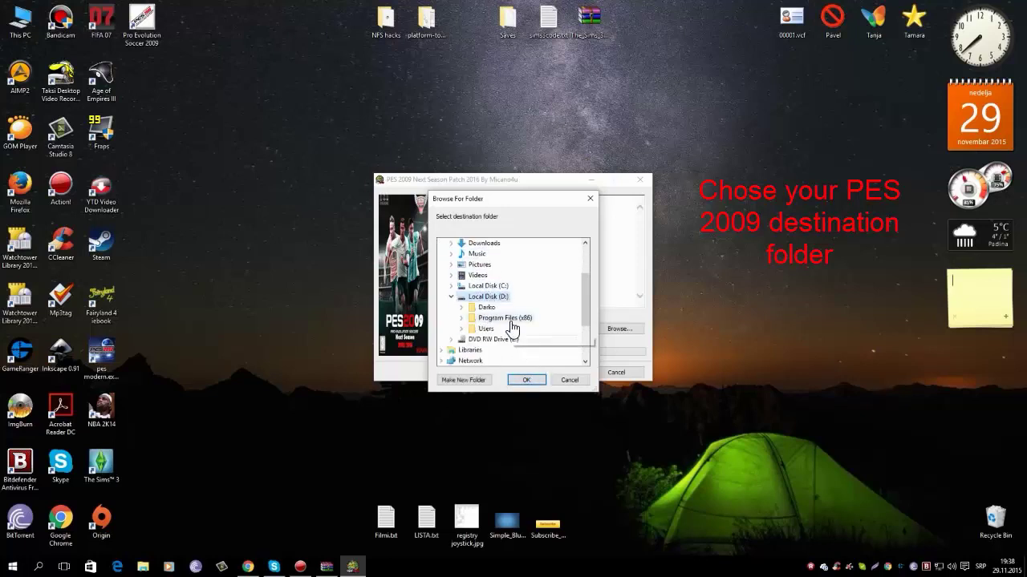
click(512, 320)
double_click(512, 321)
scroll(517, 339, up, 2)
double_click(534, 356)
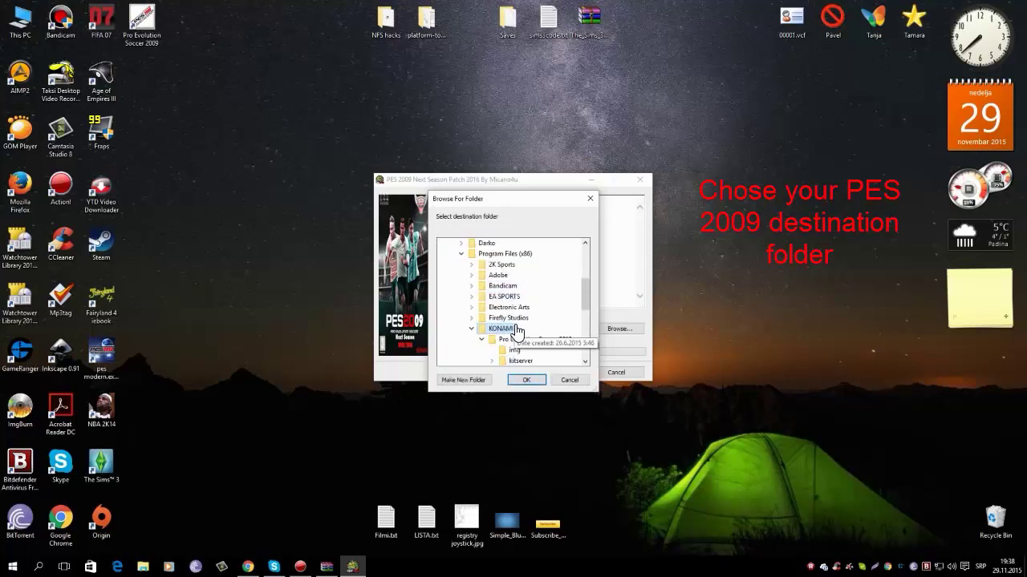
scroll(542, 353, down, 2)
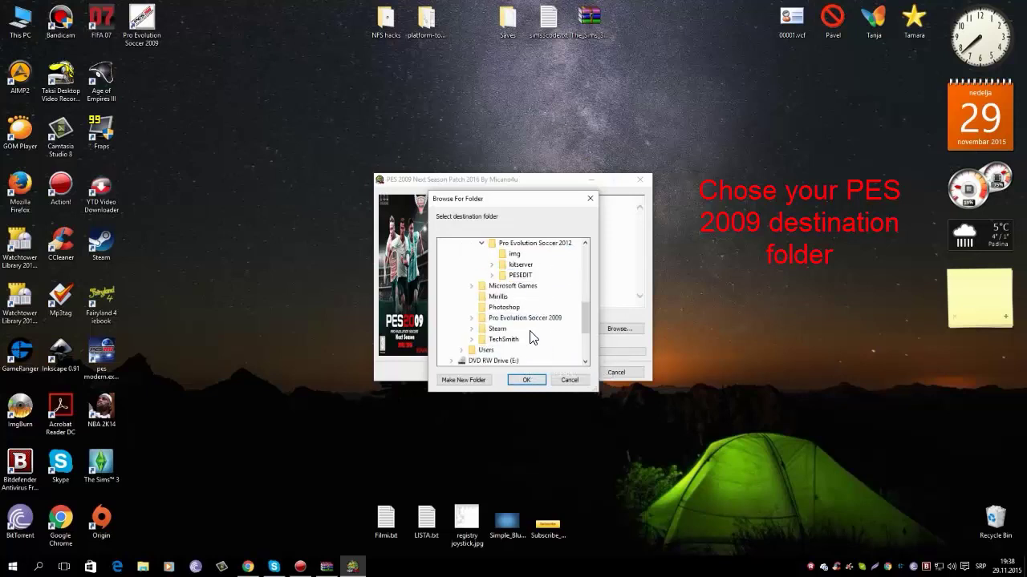
click(514, 319)
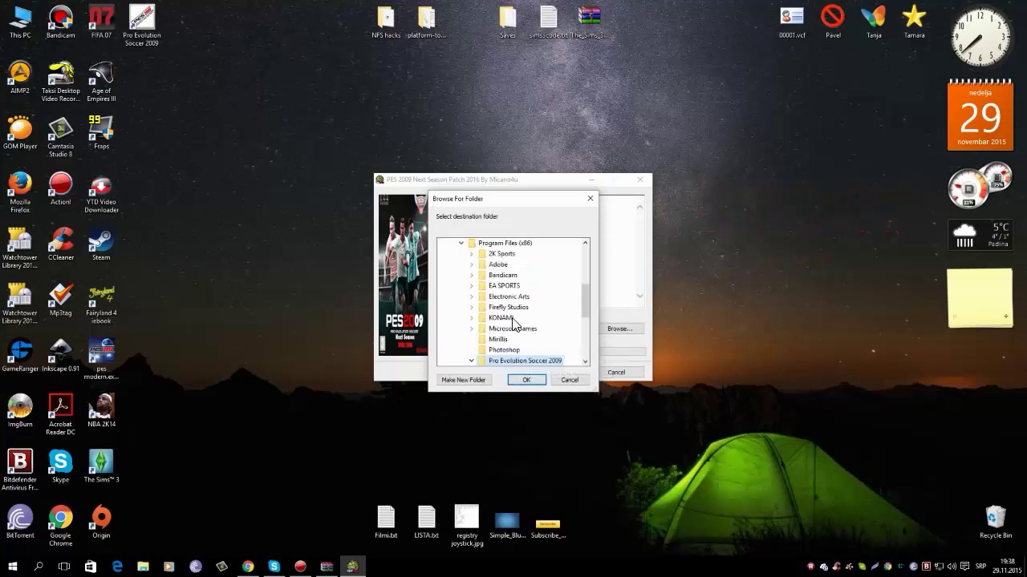
click(525, 380)
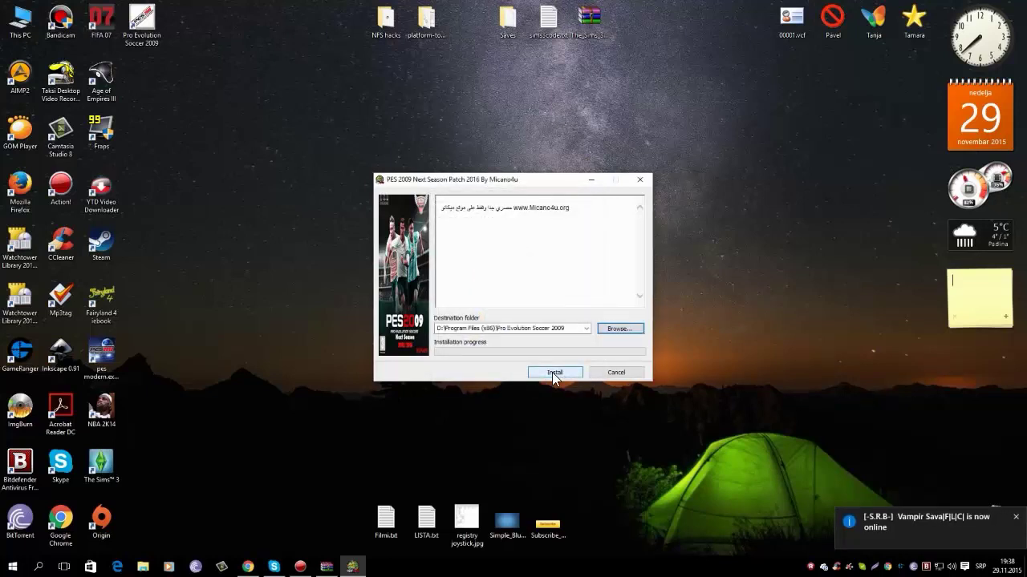
Start the install and enter the archive password so the patch extracts into the game folder.
click(554, 373)
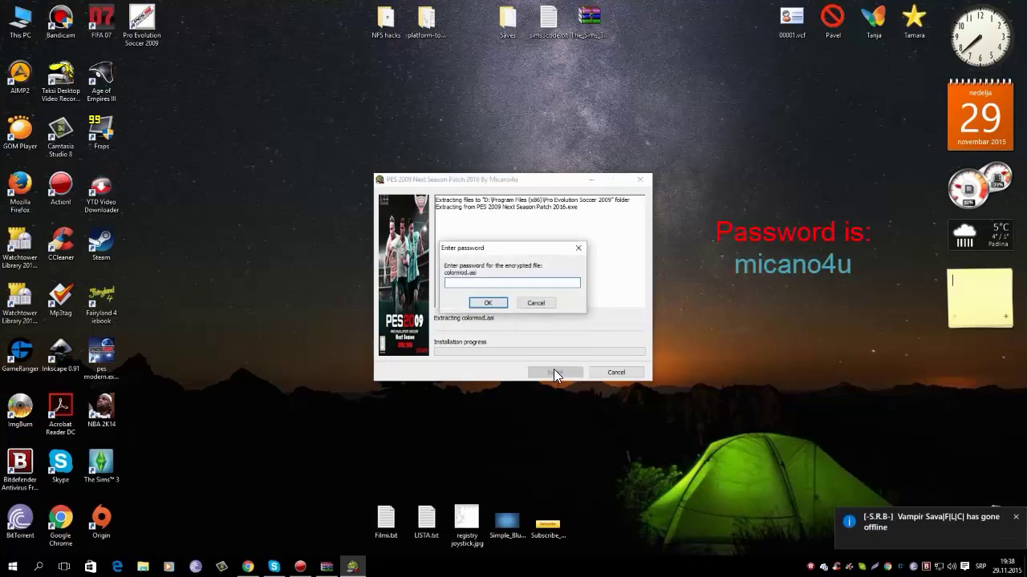
text(mi)
click(485, 302)
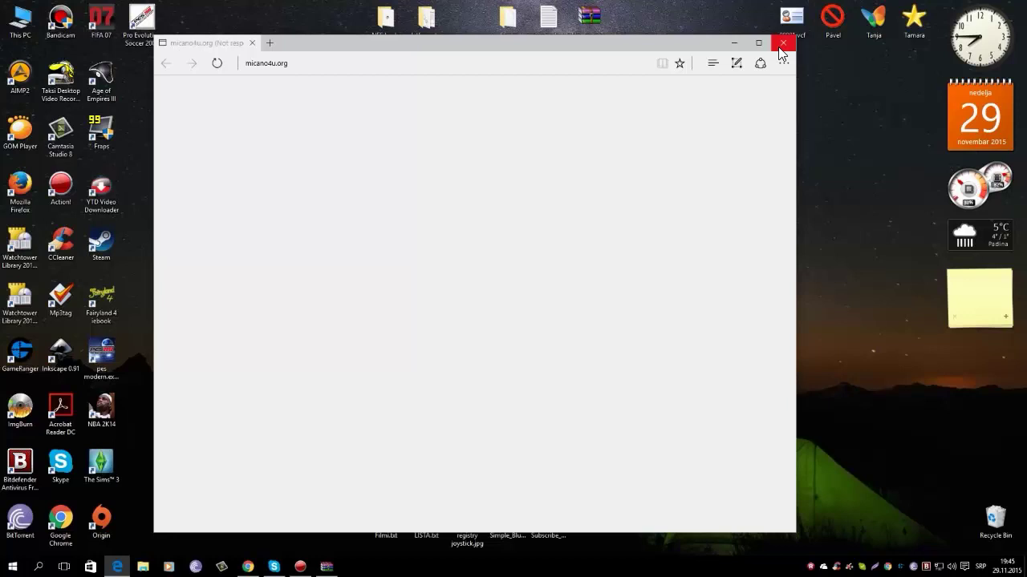
Close the unresponsive micano4u.org Edge window and restore the WinRAR patch archive.
click(782, 45)
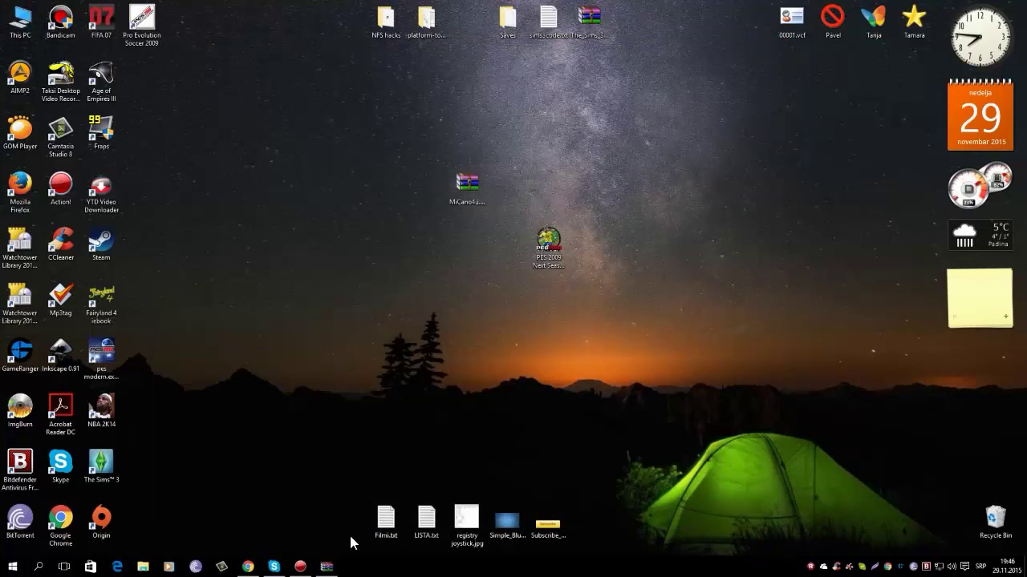
click(326, 566)
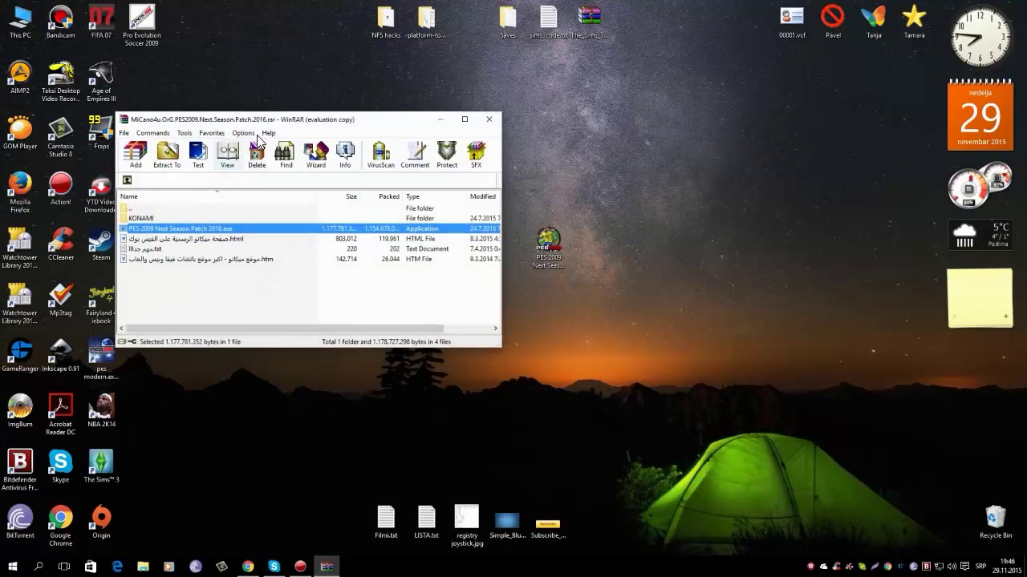
Drag the KONAMI folder from the archive onto the desktop, then close WinRAR.
drag(257, 139, 323, 131)
drag(215, 233, 618, 234)
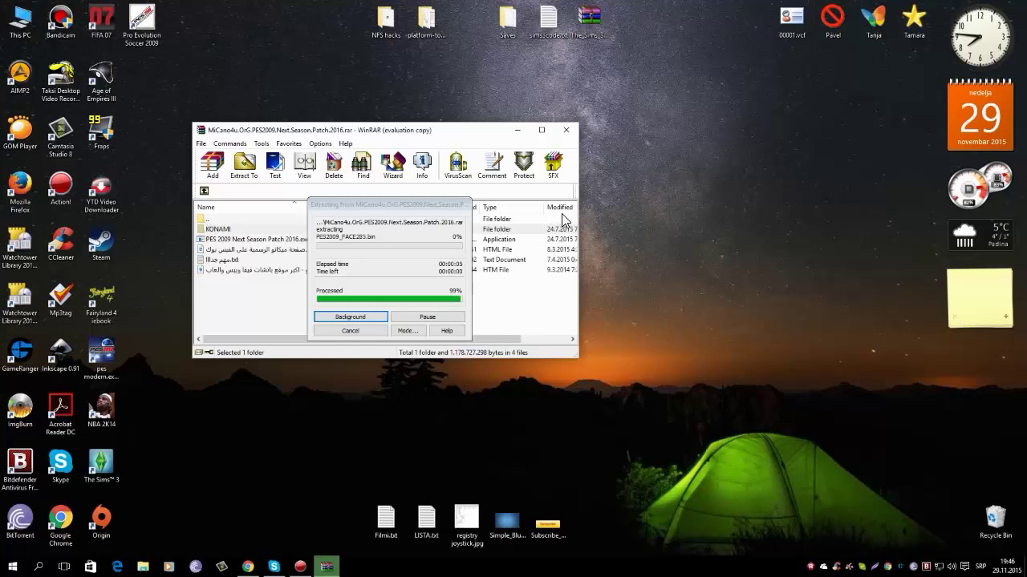
click(568, 133)
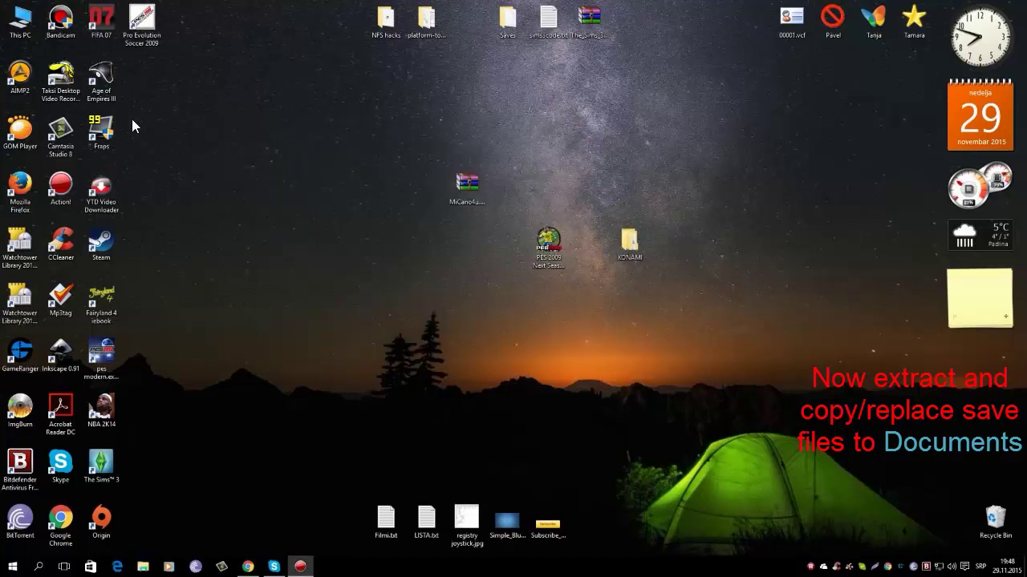
Open Documents\KONAMI\Pro Evolution Soccer 2009 in File Explorer.
double_click(20, 20)
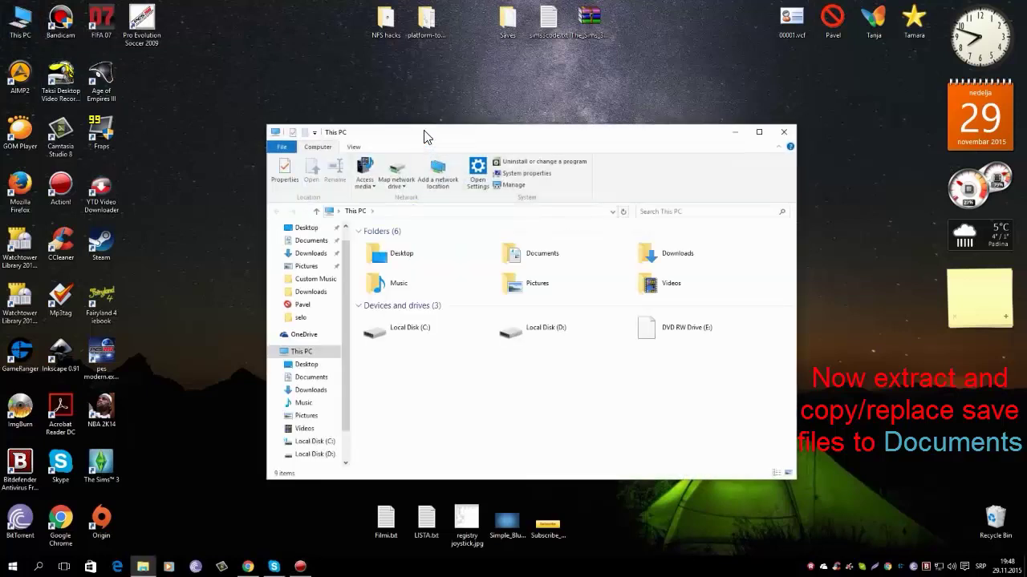
drag(425, 137, 295, 110)
click(171, 216)
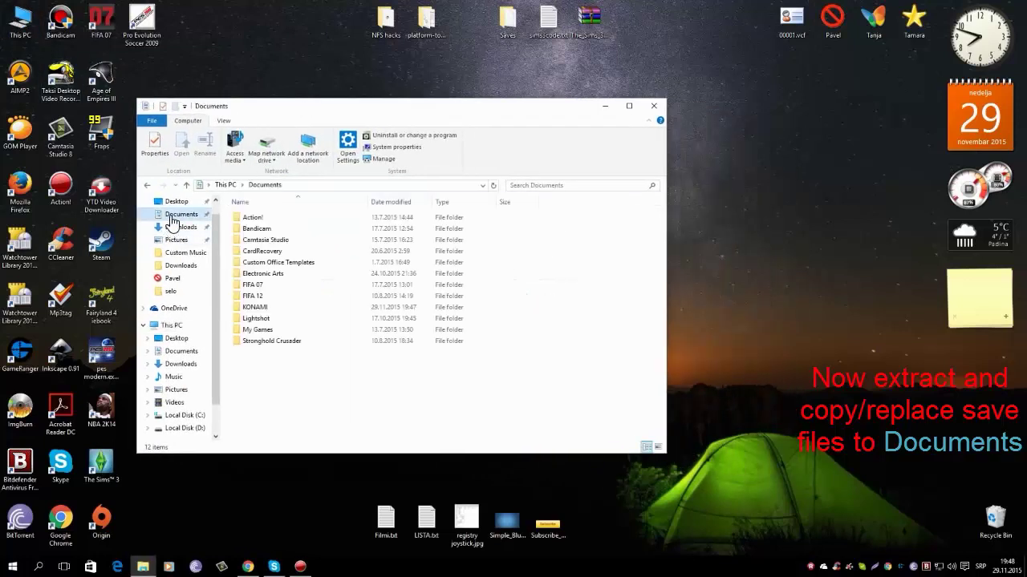
double_click(255, 308)
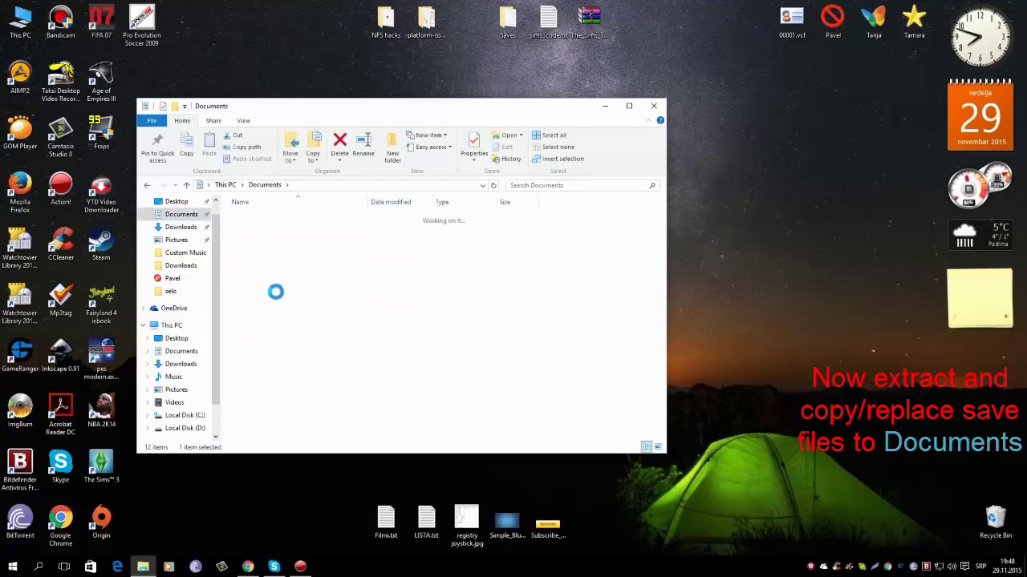
double_click(274, 222)
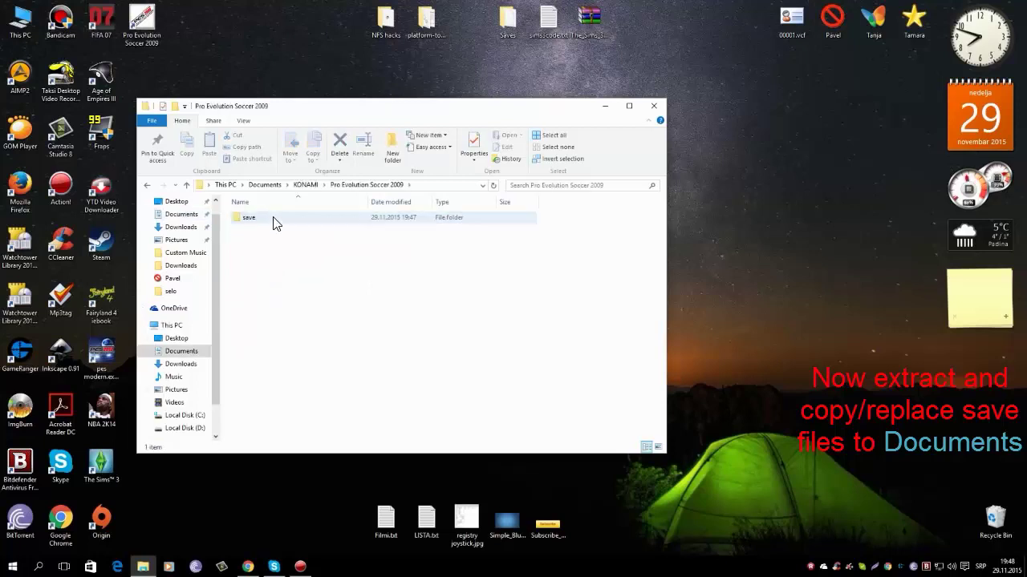
Move save and settings.dat from the extracted KONAMI folder there, replacing the old files.
drag(401, 115, 310, 137)
click(634, 245)
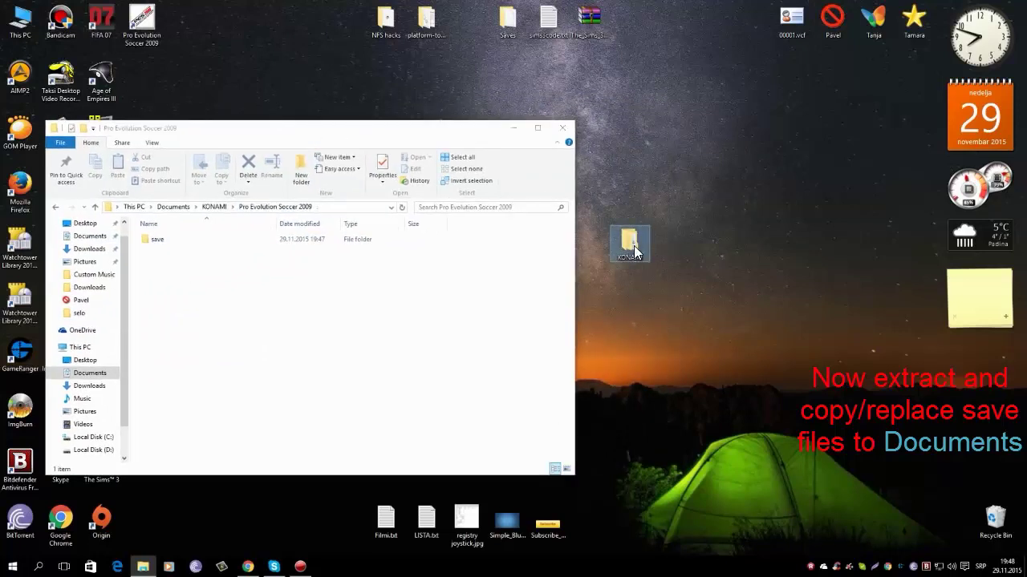
double_click(634, 245)
drag(377, 153, 810, 135)
double_click(610, 240)
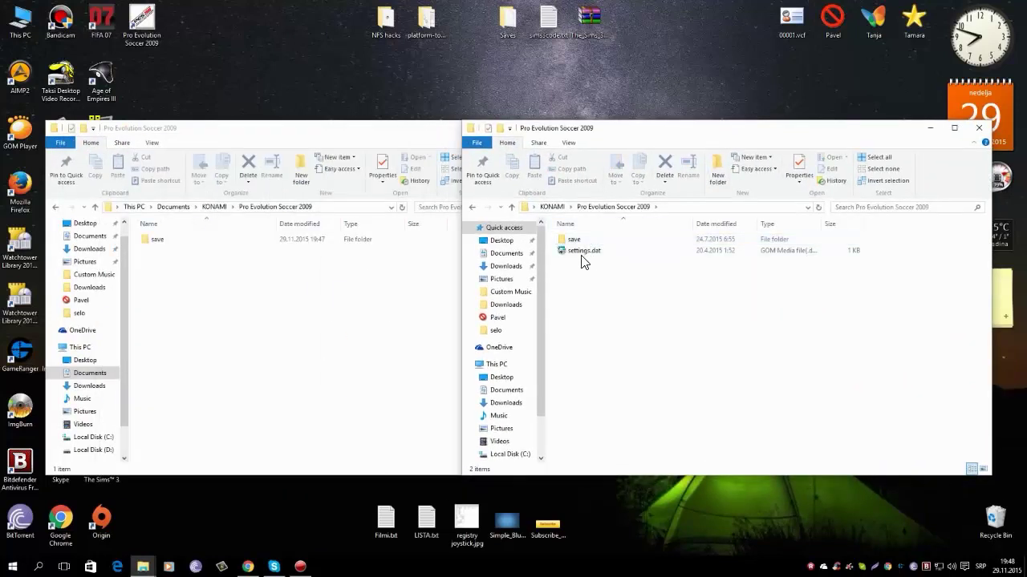
drag(583, 261, 382, 312)
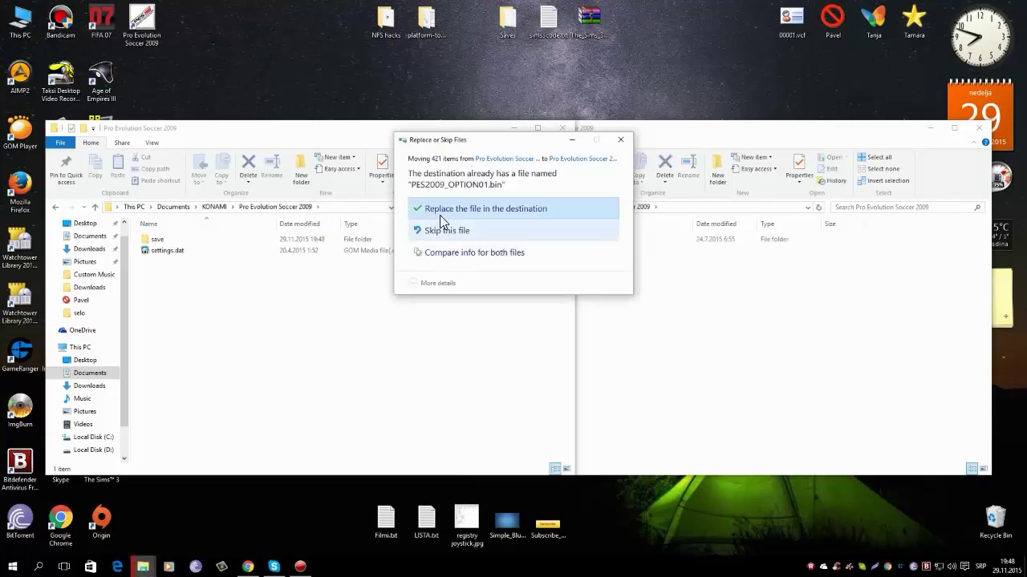
click(453, 215)
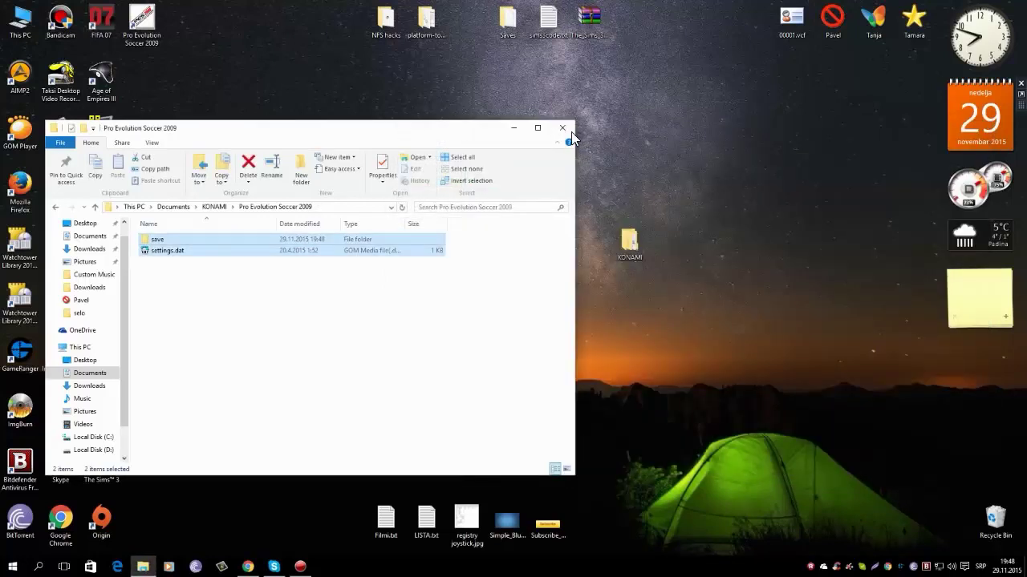
click(564, 129)
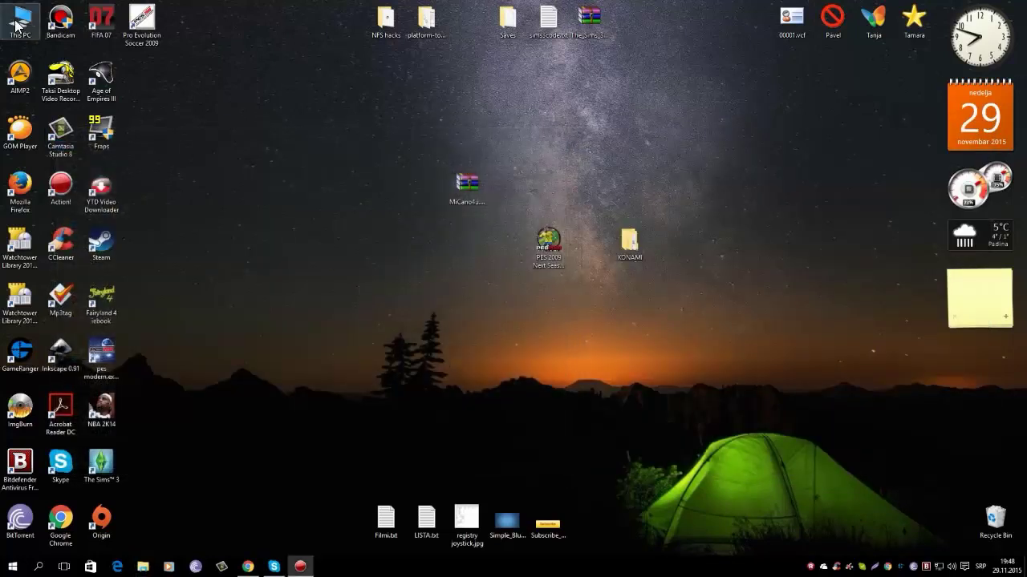
Open the game's install folder via the PES 2009 shortcut and run Kitserver\setup.exe.
click(16, 26)
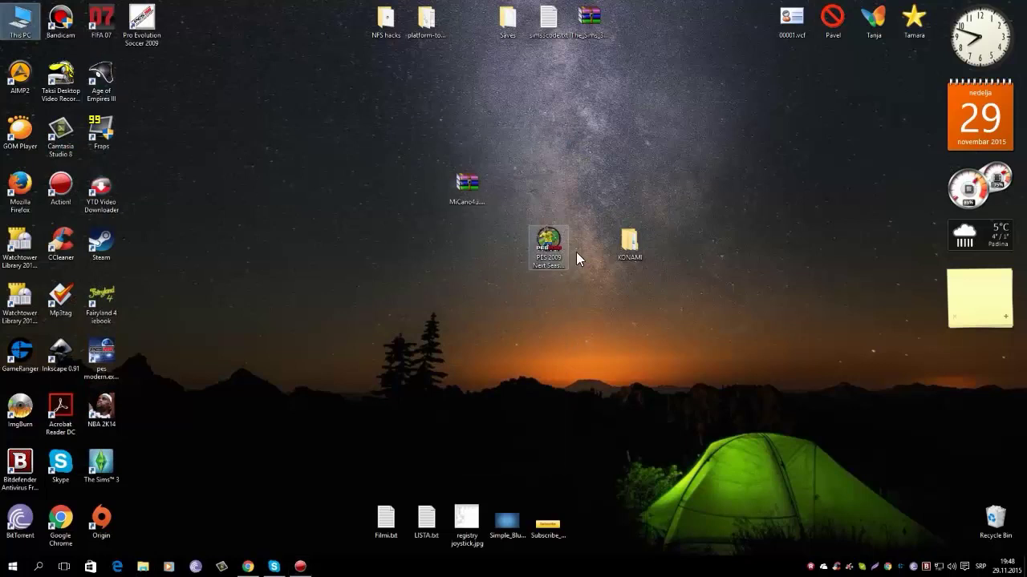
click(139, 35)
right_click(133, 27)
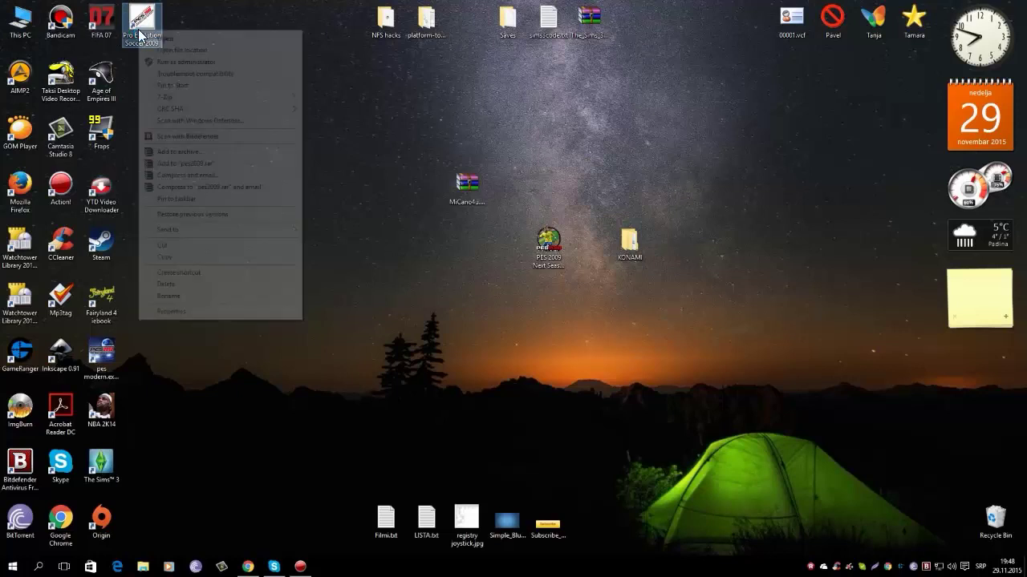
click(154, 46)
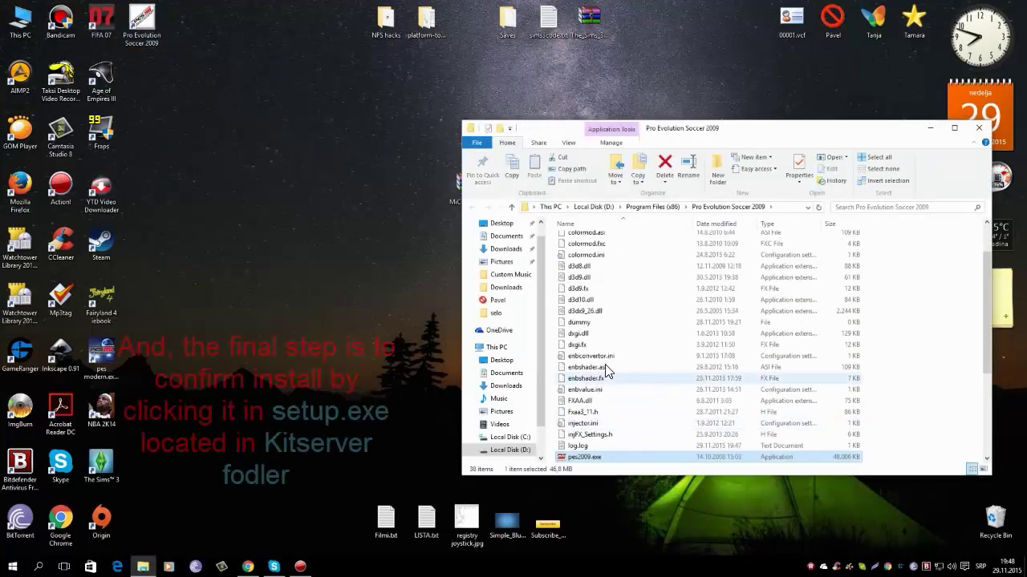
scroll(607, 369, up, 2)
double_click(579, 263)
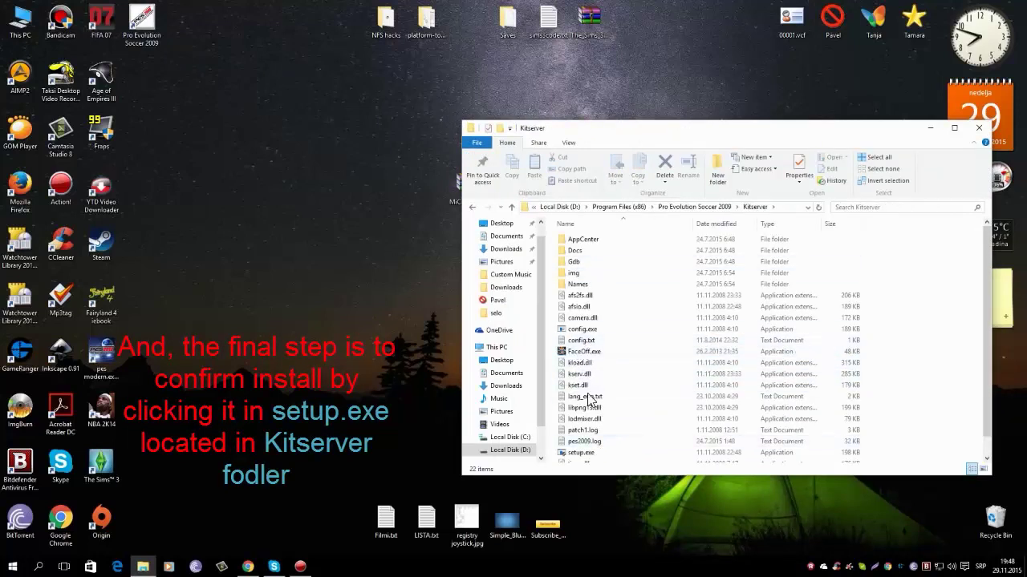
double_click(581, 454)
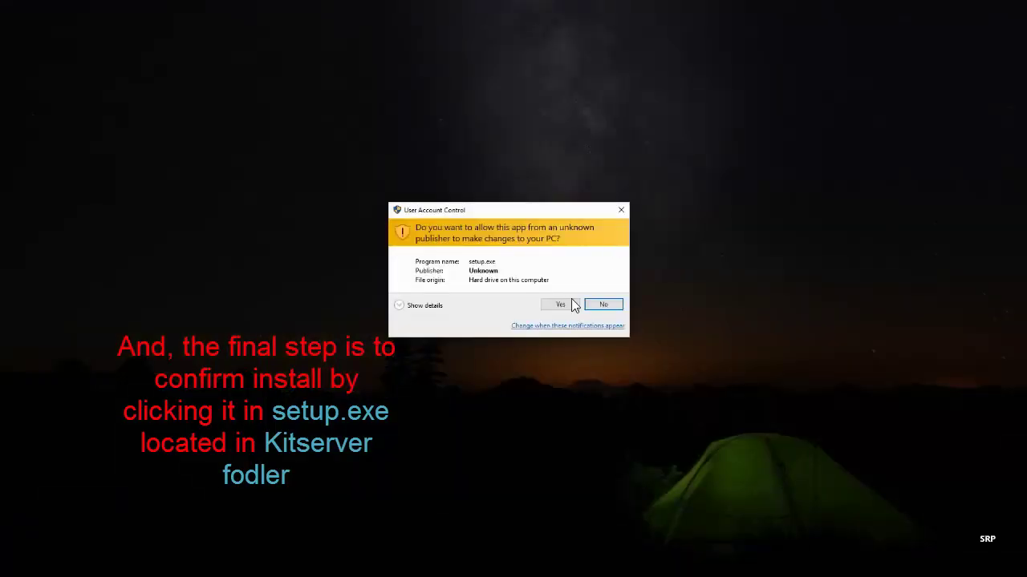
Install KitServer 8 for pes2009.exe and settings.exe, then return to the Pro Evolution Soccer 2009 folder.
click(562, 306)
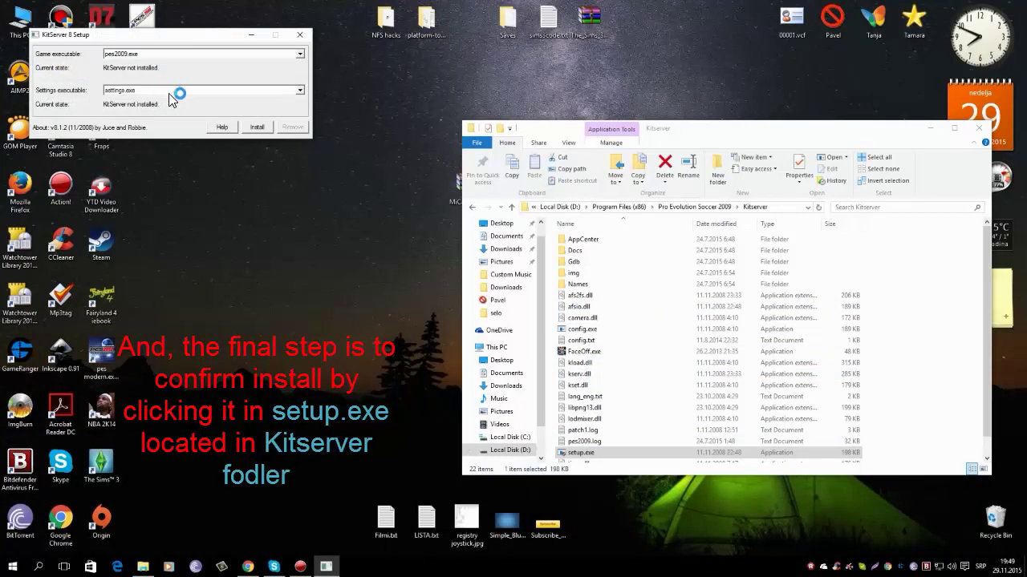
click(267, 129)
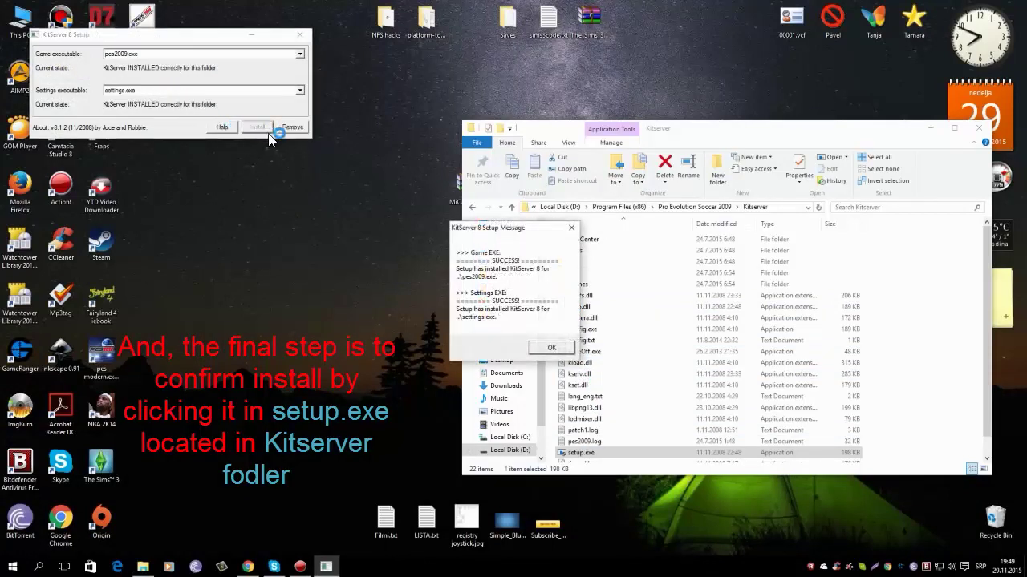
click(552, 348)
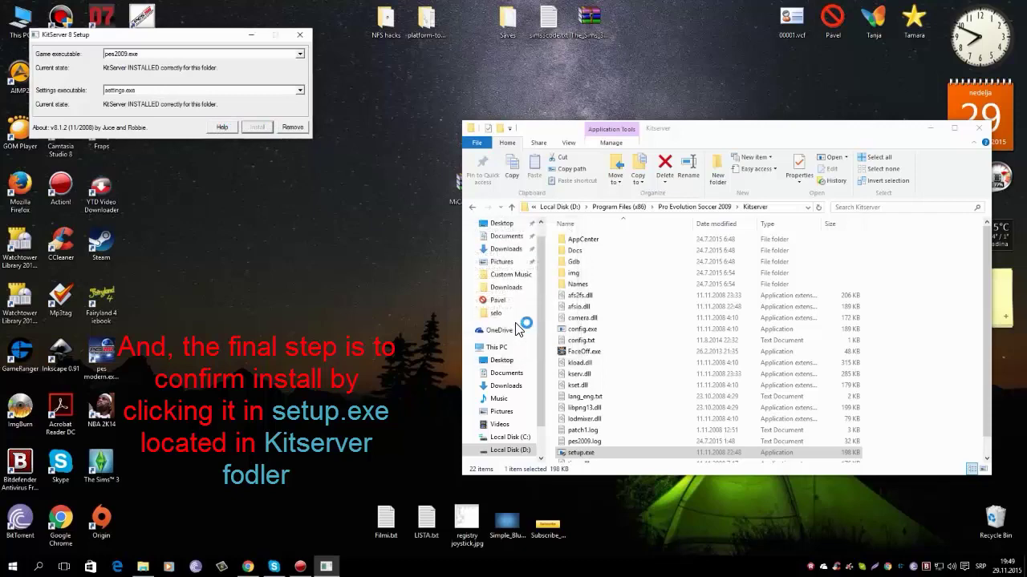
click(301, 34)
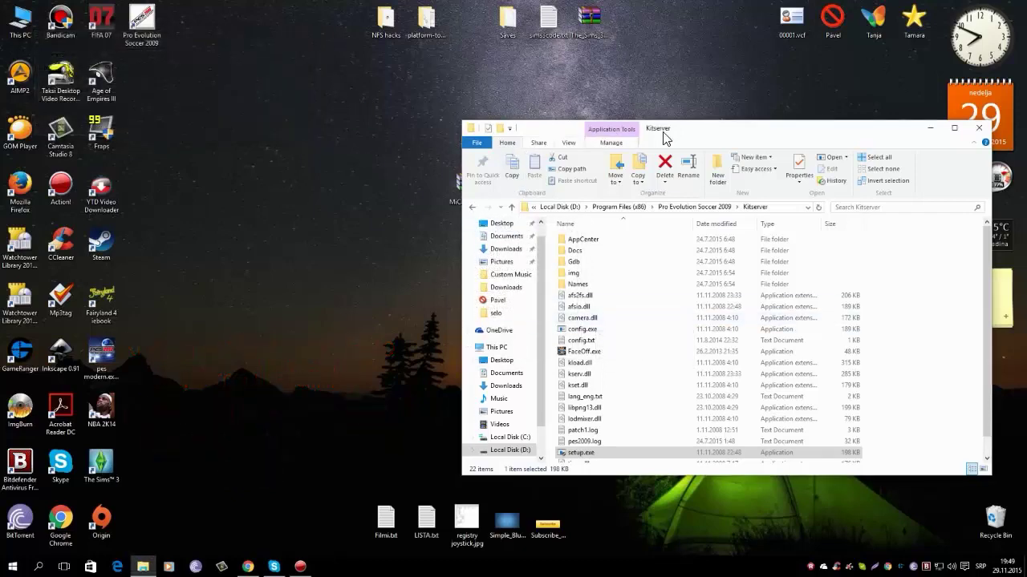
drag(711, 134, 559, 122)
click(323, 194)
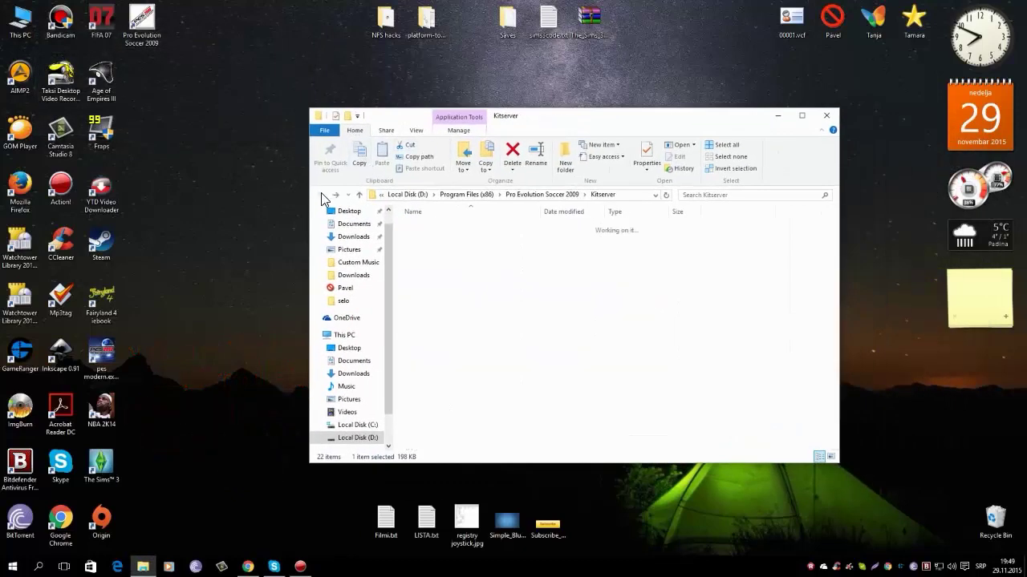
scroll(442, 298, down, 6)
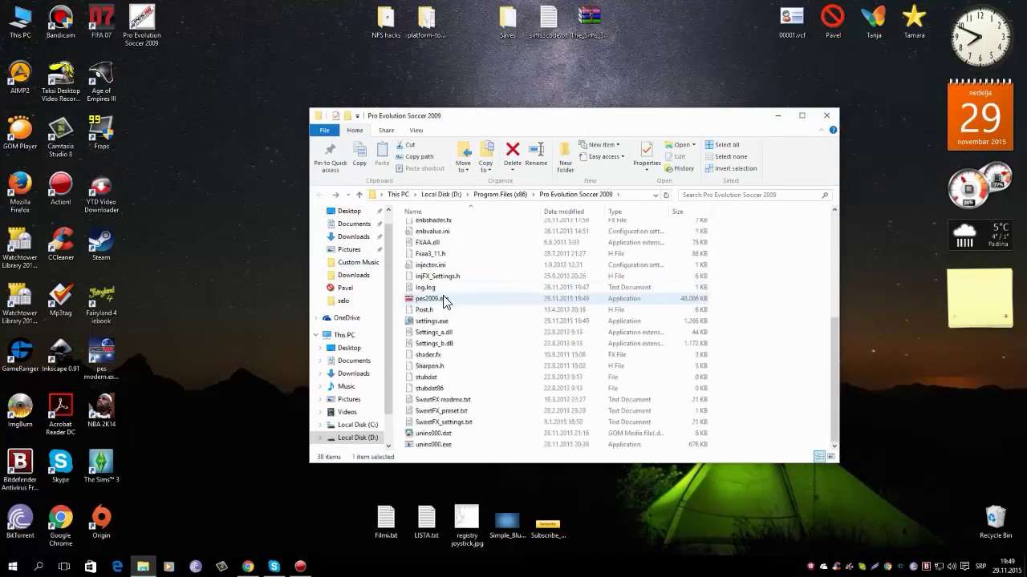